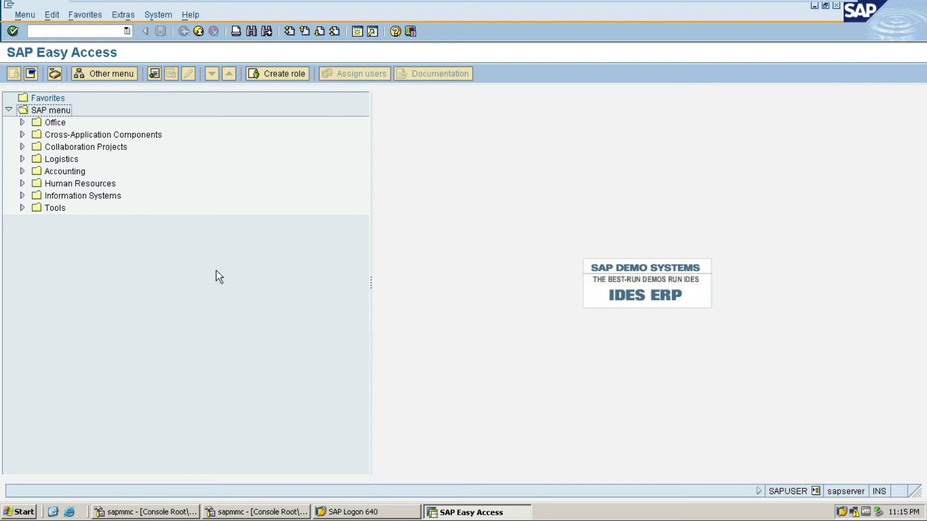
Run transaction FS00 and open the LOSS OF DISCOUNT account from the EXPENDETURES group for changing.
click(103, 32)
text(FS00)
key(Return)
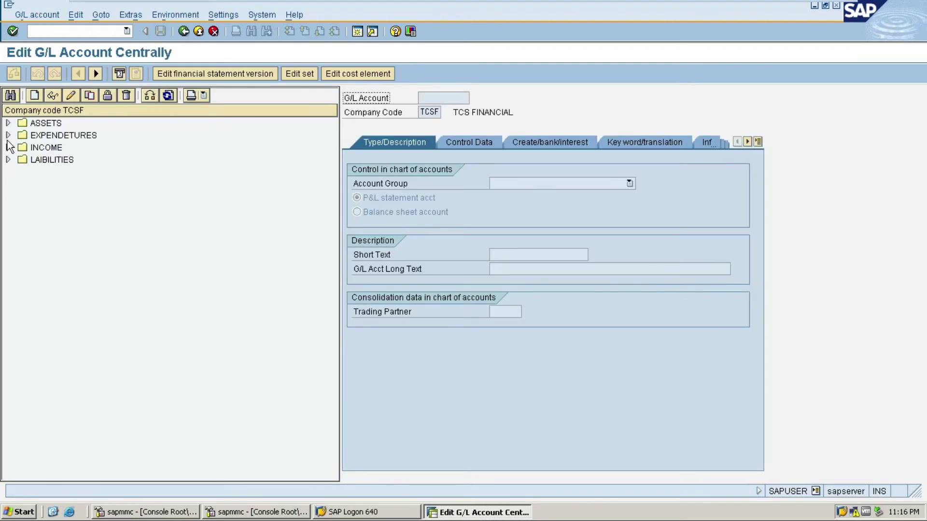
click(8, 136)
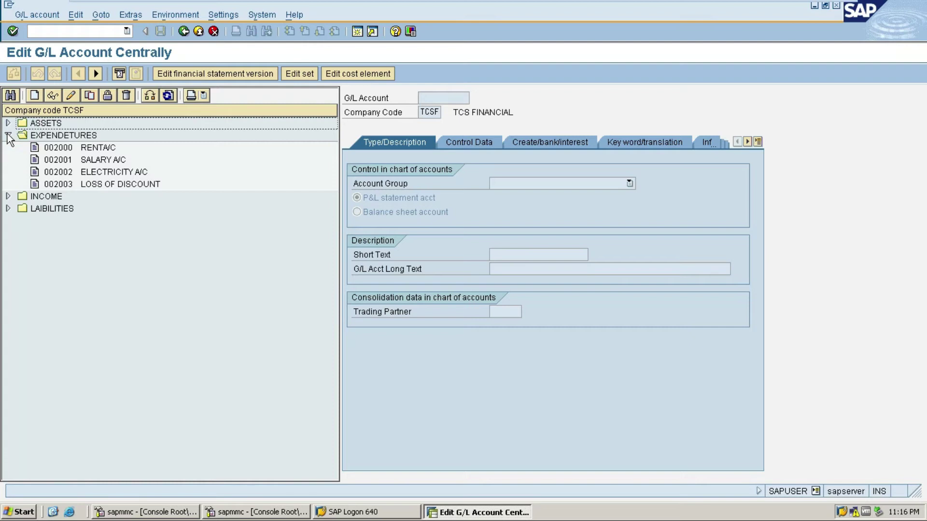
click(94, 185)
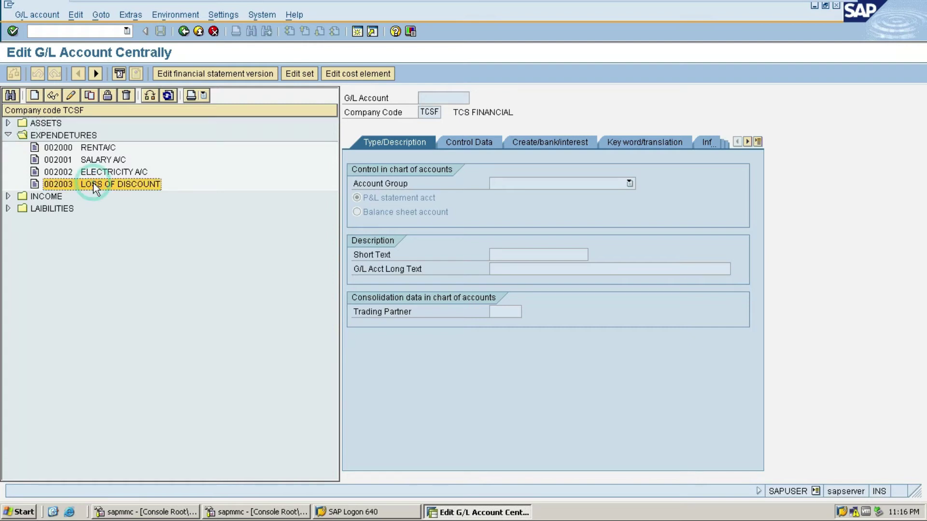
click(72, 94)
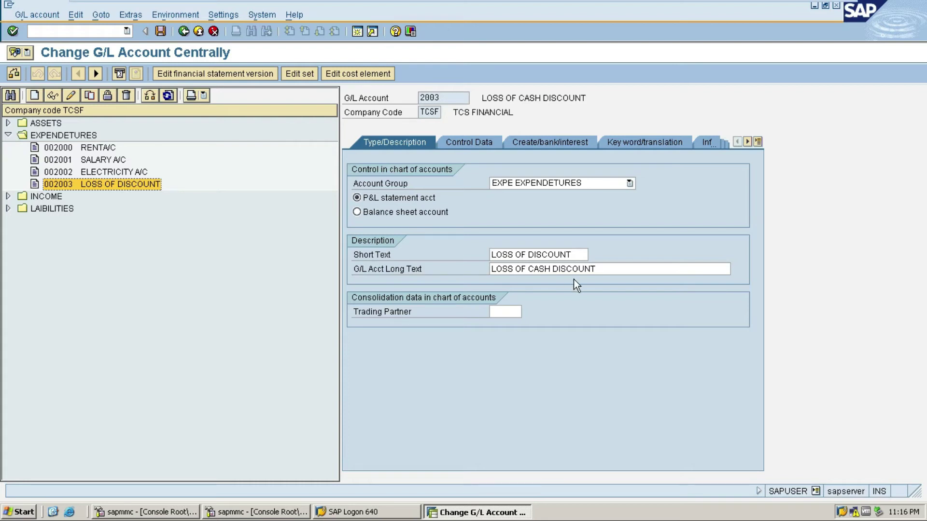
Review the LOSS OF DISCOUNT account's control data and its create/bank/interest settings, and save the account.
click(478, 141)
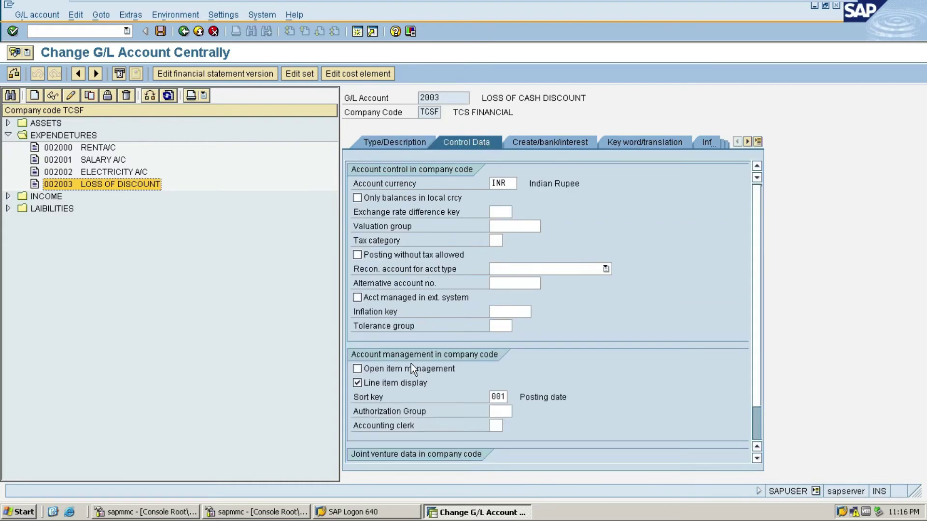
click(556, 140)
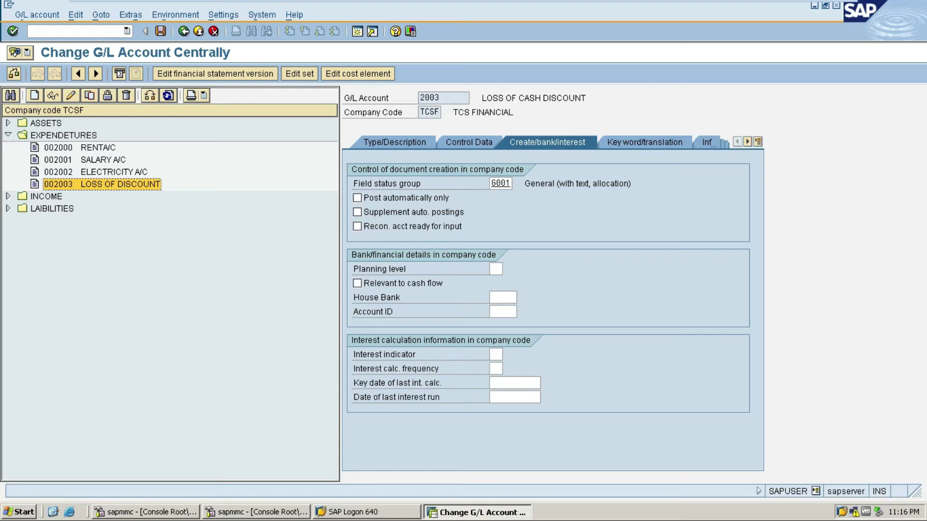
click(166, 30)
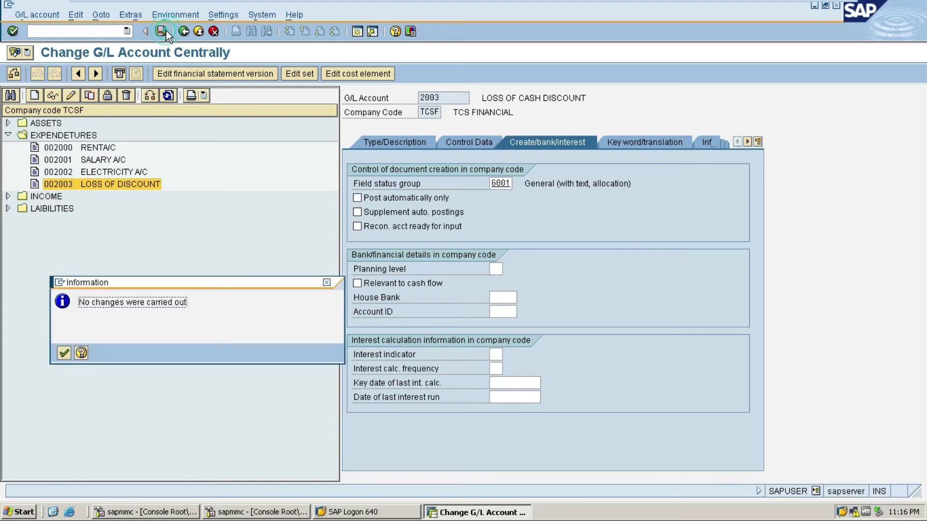
click(64, 353)
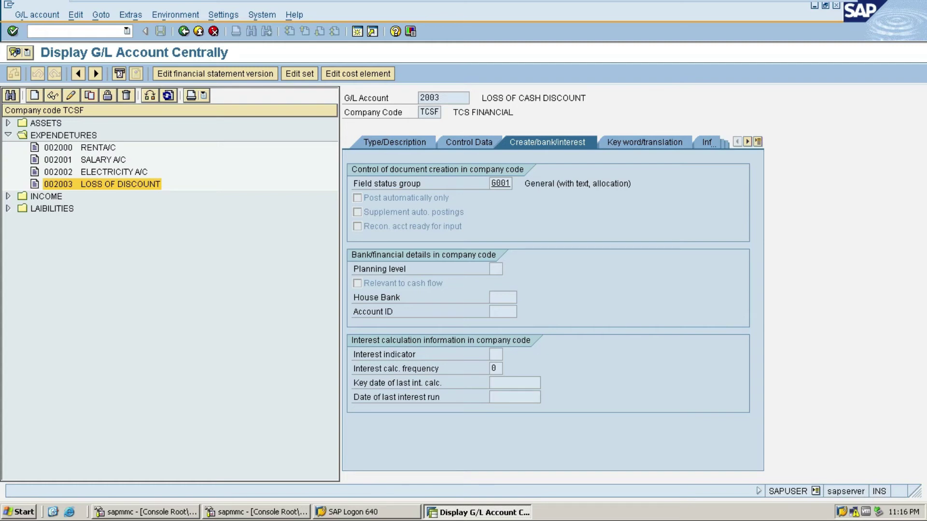
Run transaction /NOBXV to open the lost cash discount automatic posting accounts for chart of accounts TCCA.
text(/NOVB)
key(BackSpace)
key(BackSpace)
text(BXV)
key(Return)
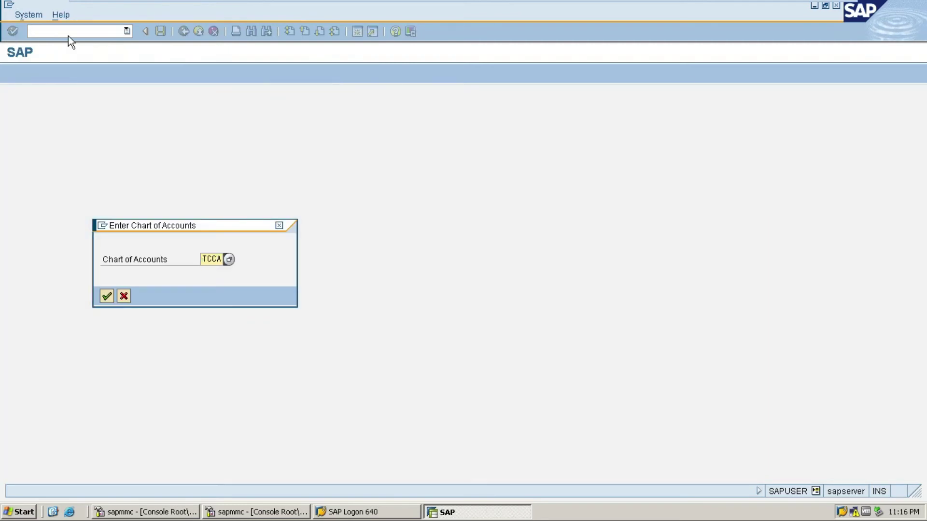
key(Return)
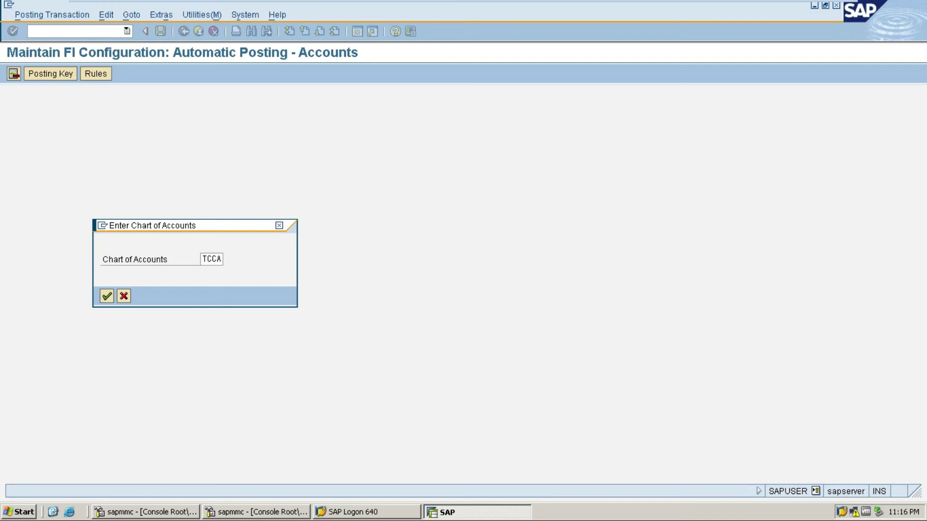
click(106, 296)
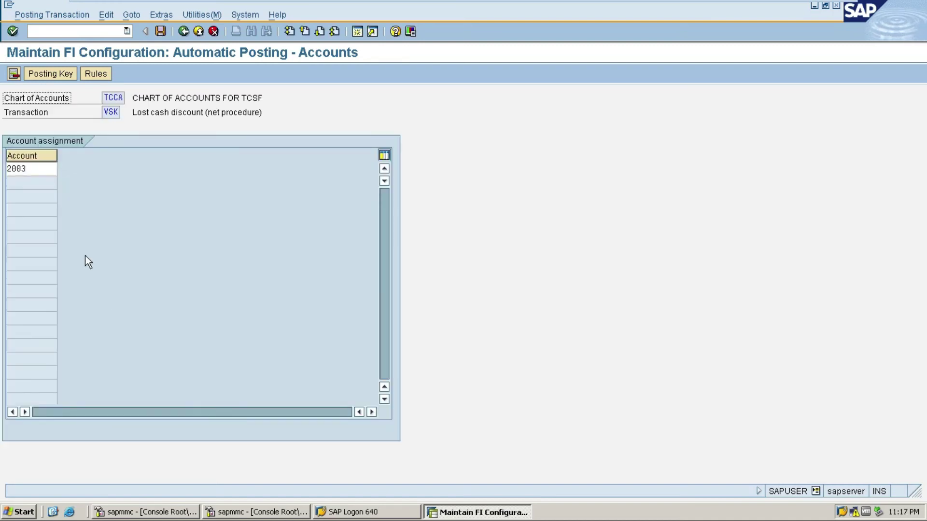
Clear the account assigned to transaction VSK and assign the LOSS OF CASH DISCOUNT account chosen from the TCCA chart of accounts.
click(42, 170)
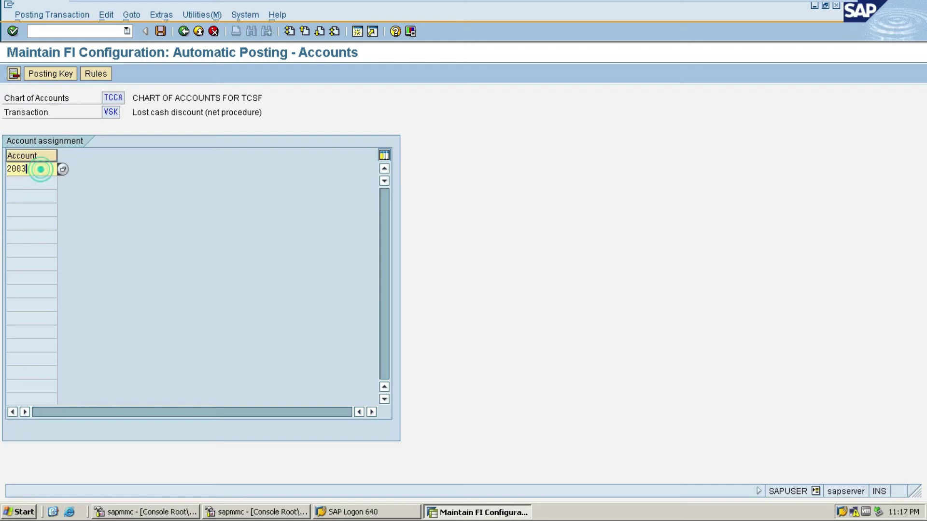
click(42, 170)
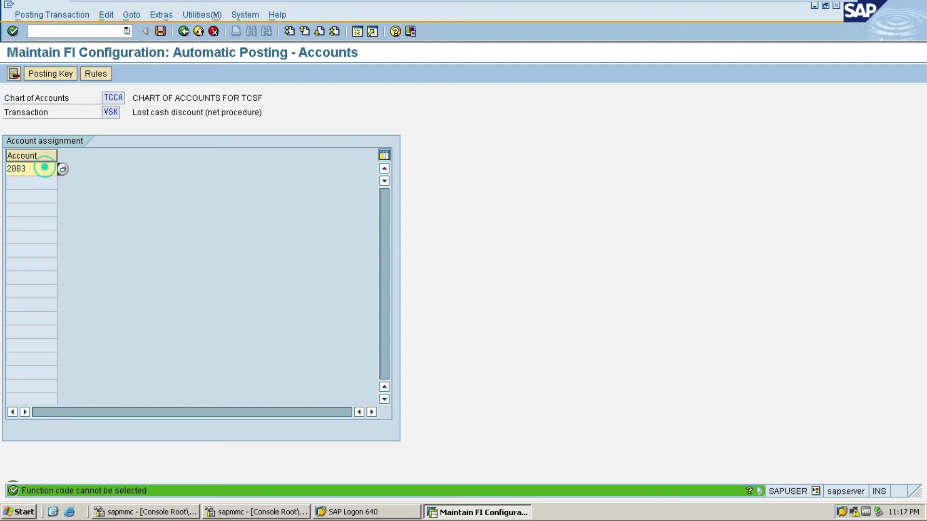
key(BackSpace)
key(BackSpace)
key(BackSpace)
key(BackSpace)
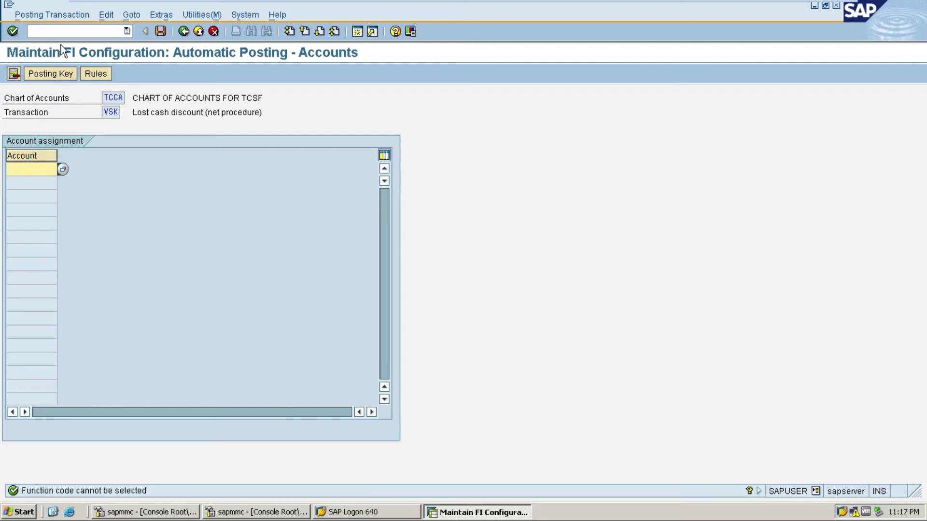
click(62, 74)
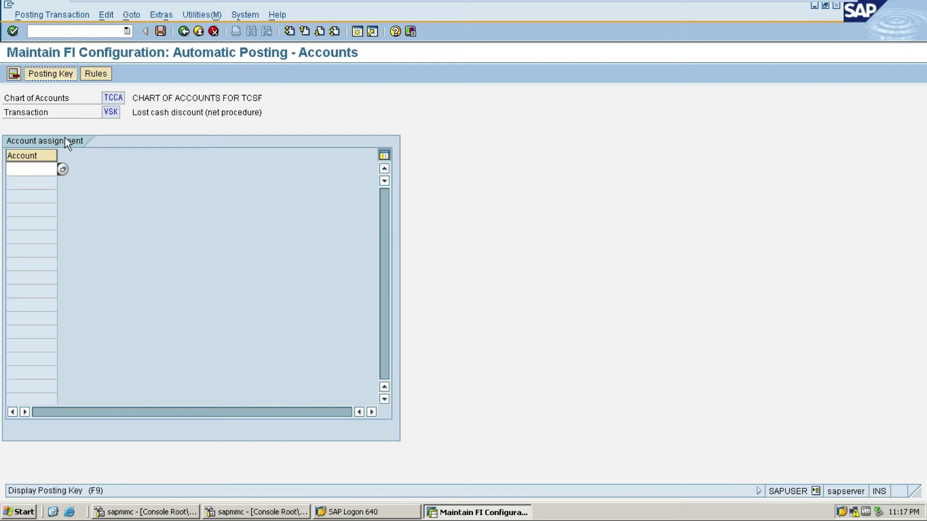
click(42, 169)
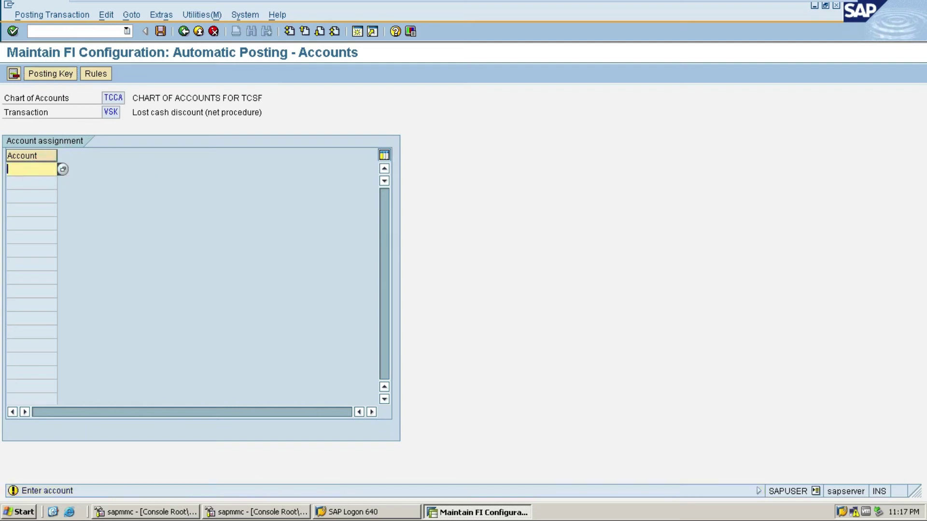
click(63, 169)
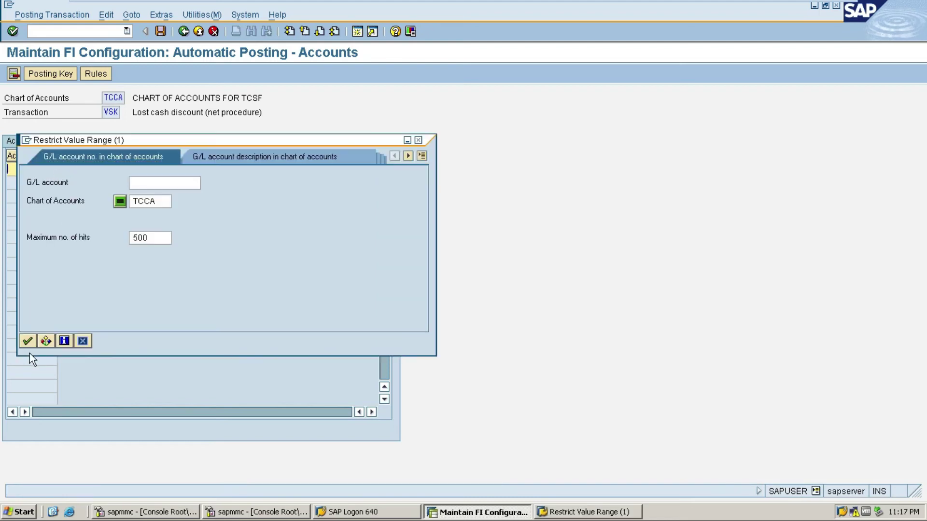
click(26, 342)
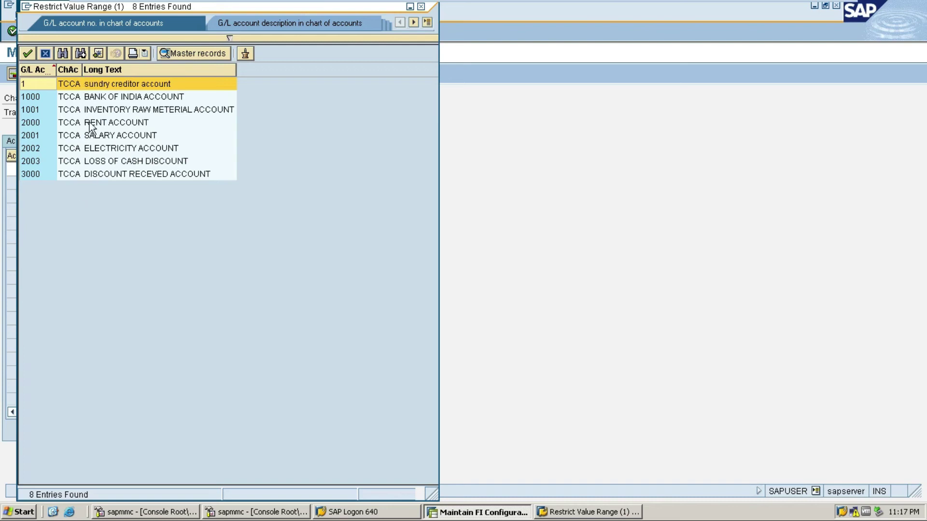
double_click(100, 165)
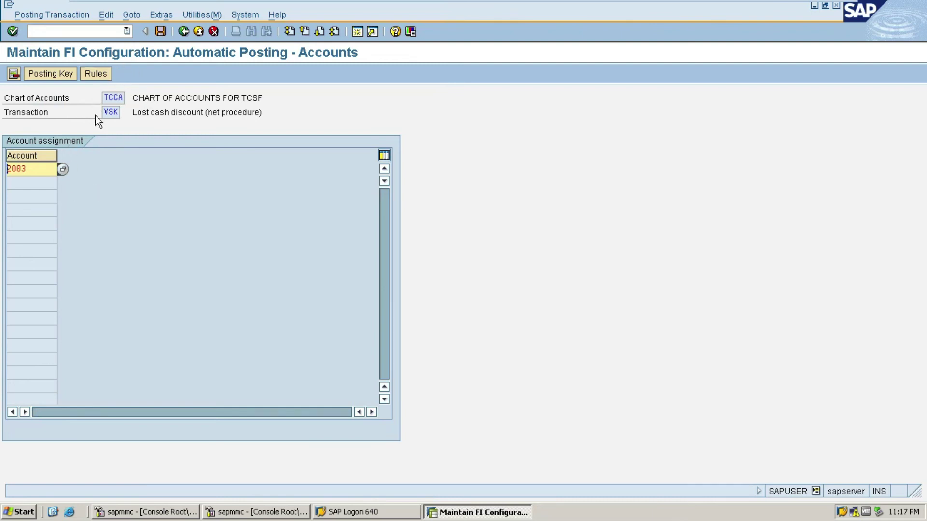
Review the account determination rules and the posting keys for transaction VSK, and save the automatic posting configuration.
click(94, 77)
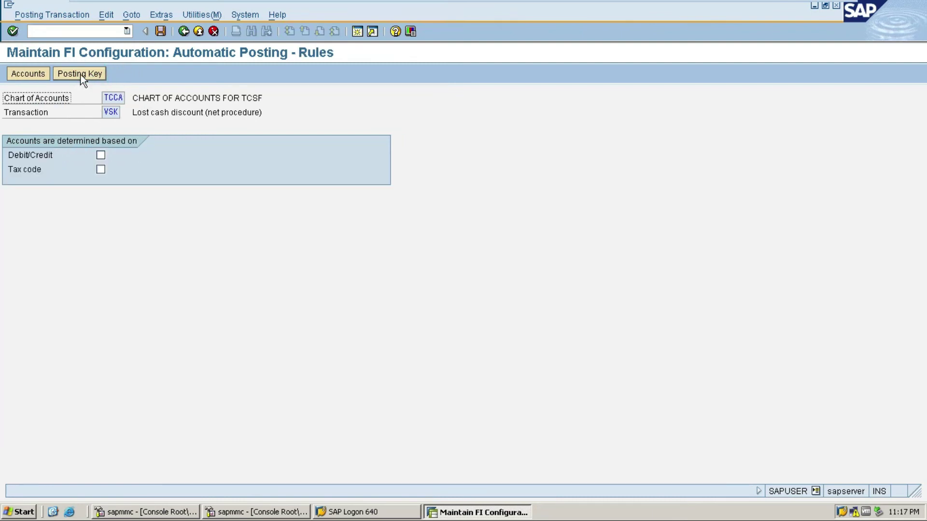
click(65, 77)
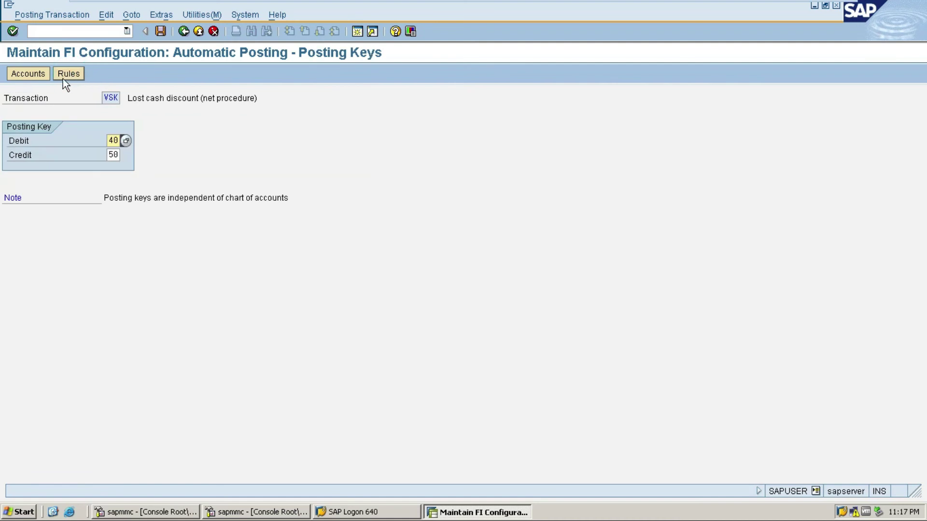
click(162, 29)
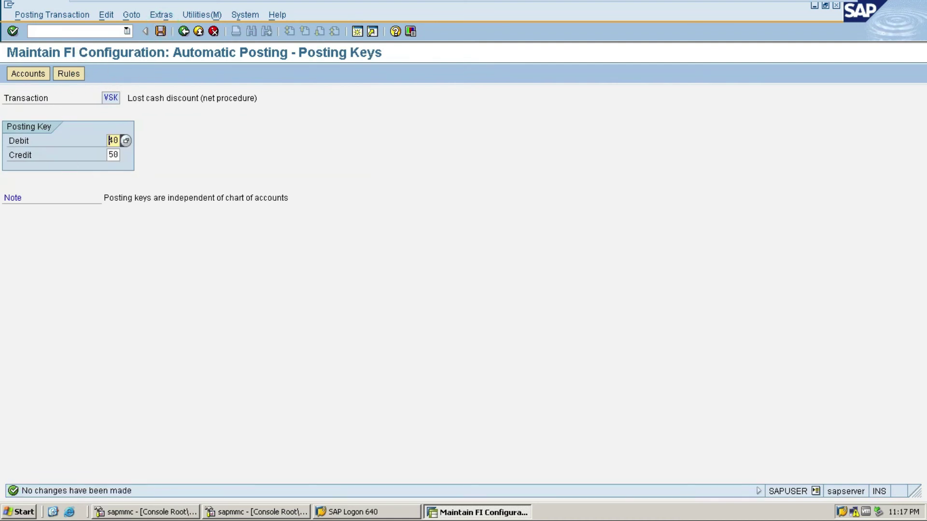
Start entering a new transaction code to leave the lost cash discount posting configuration.
click(63, 31)
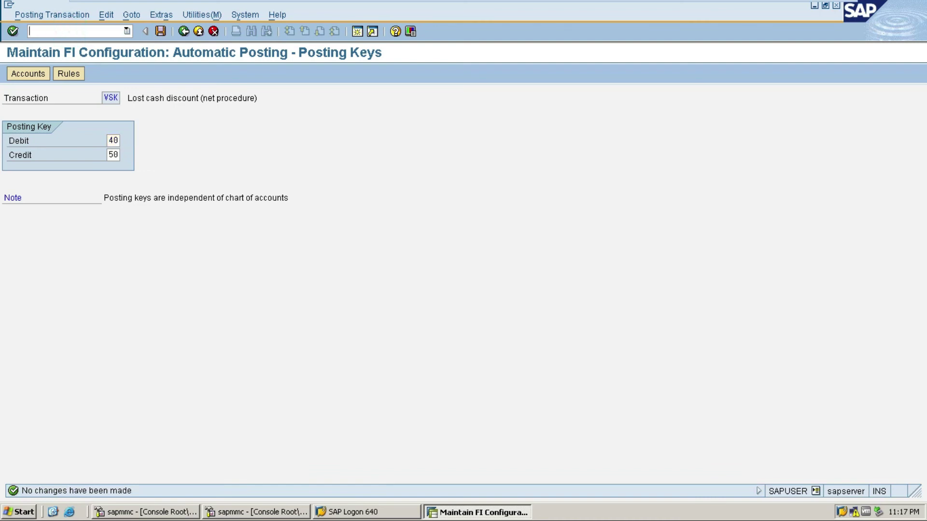